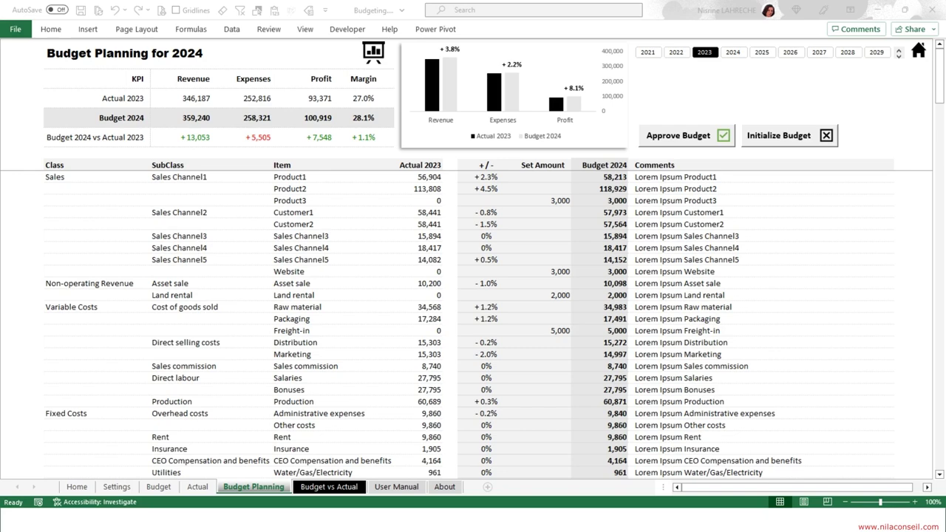
Move to the next sheet, the Budget Monitoring and Control 2023 dashboard (27.0% margin, +7.9% variance).
key("ctrl+Page_Down")
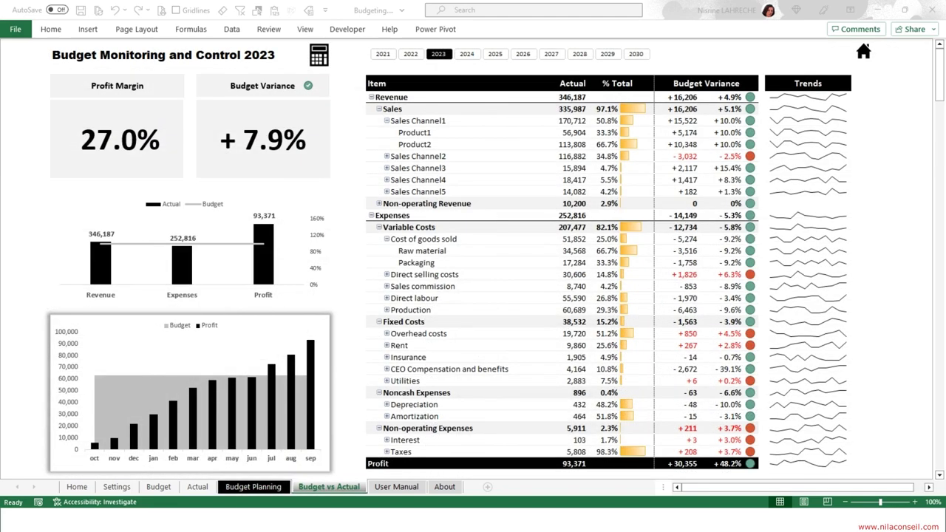